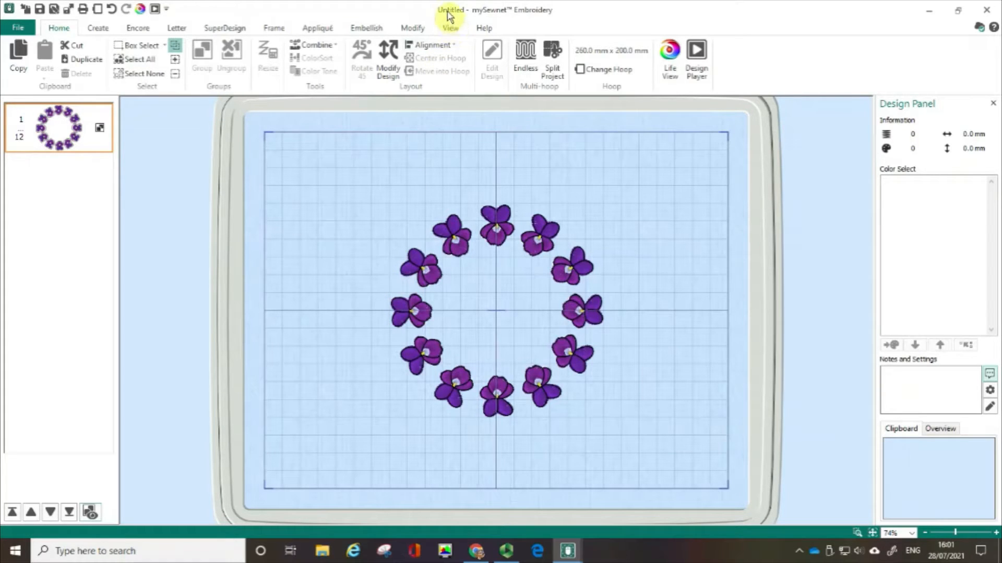
key("ctrl")
key("ctrl")
key("ctrl")
key("ctrl")
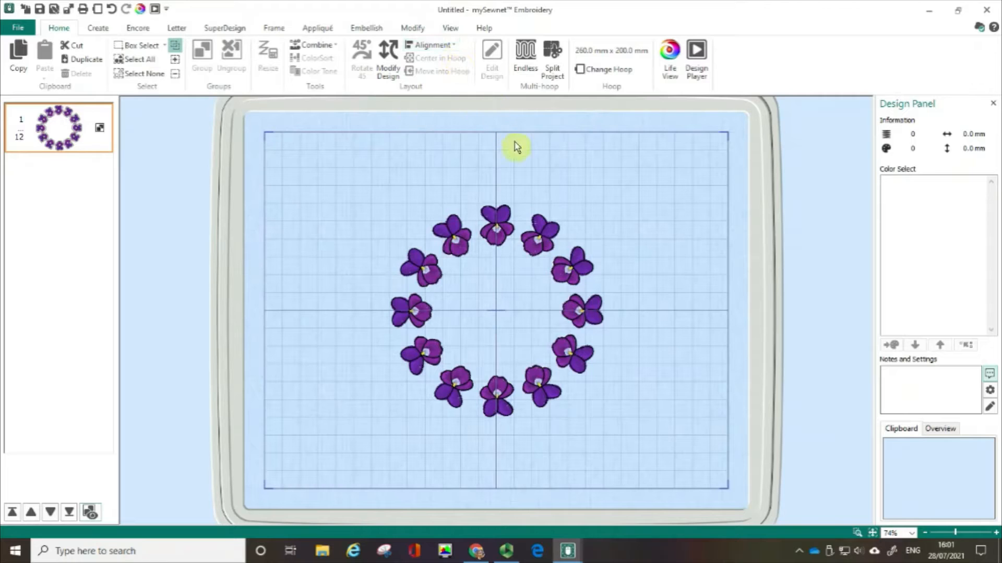
key("ctrl")
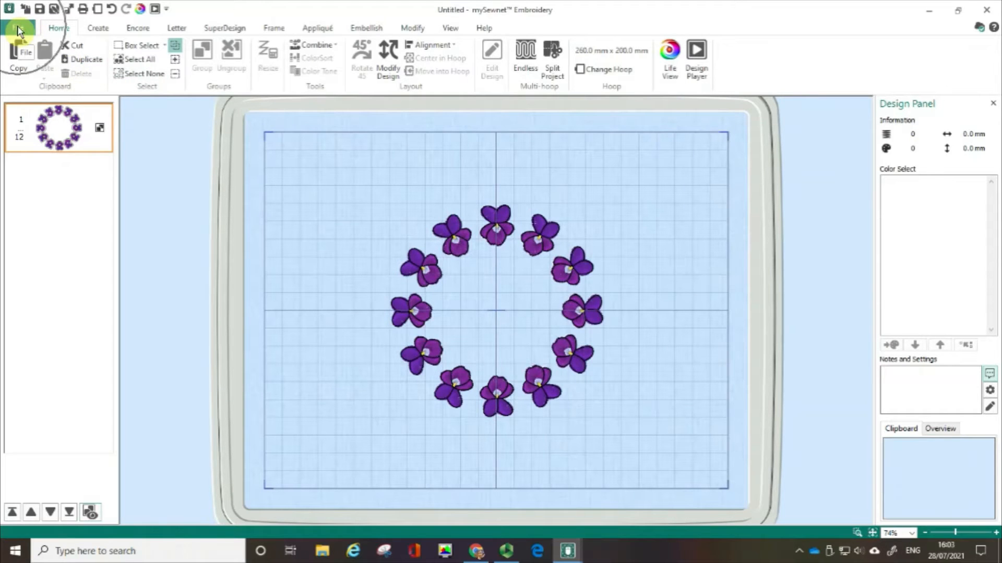
left_click(18, 31)
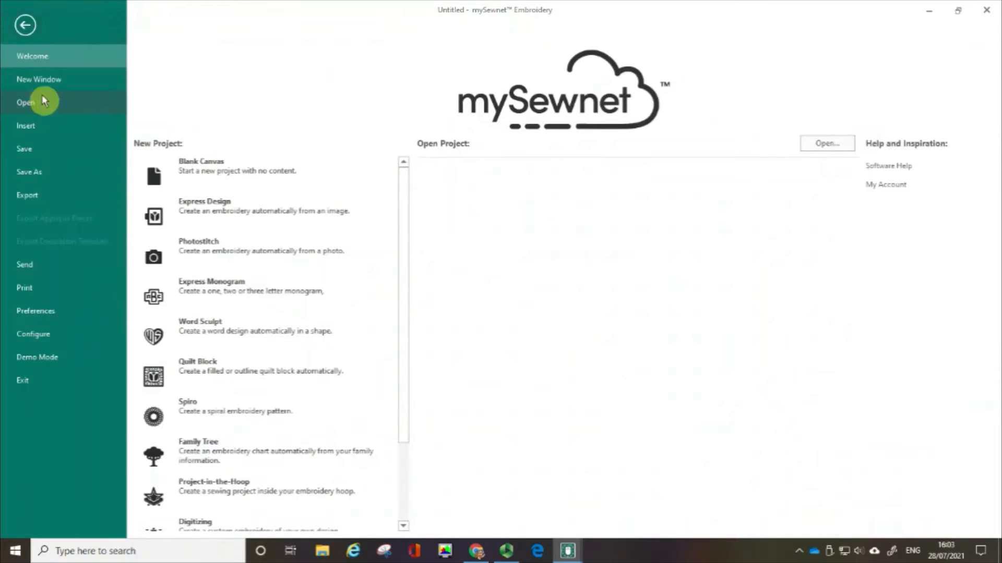
left_click(48, 102)
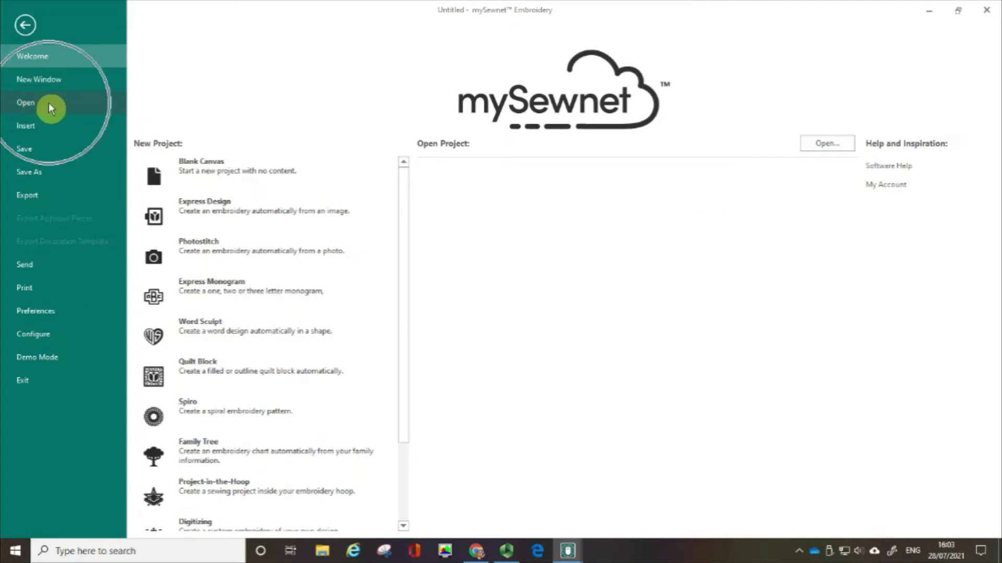
left_click(49, 102)
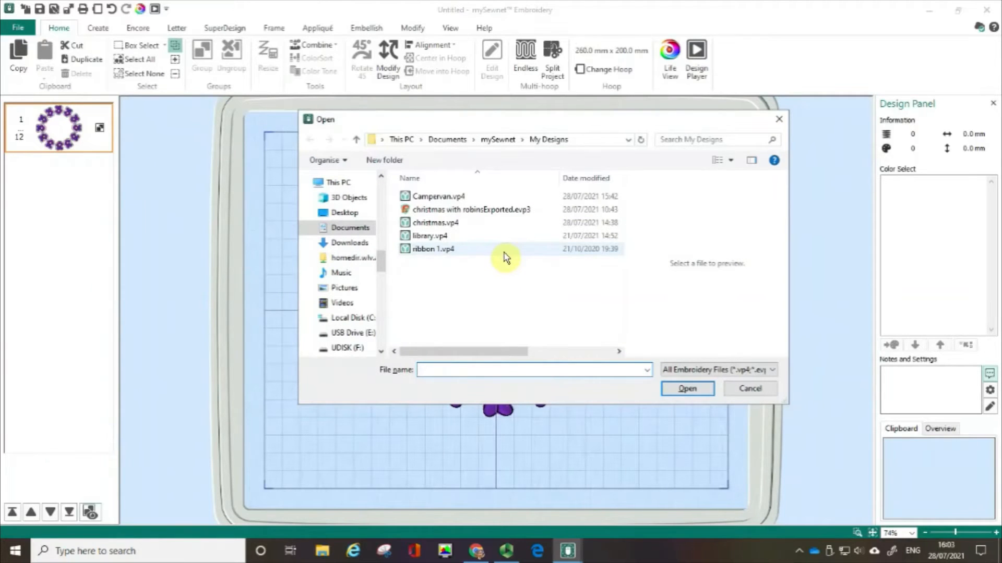
left_click(498, 141)
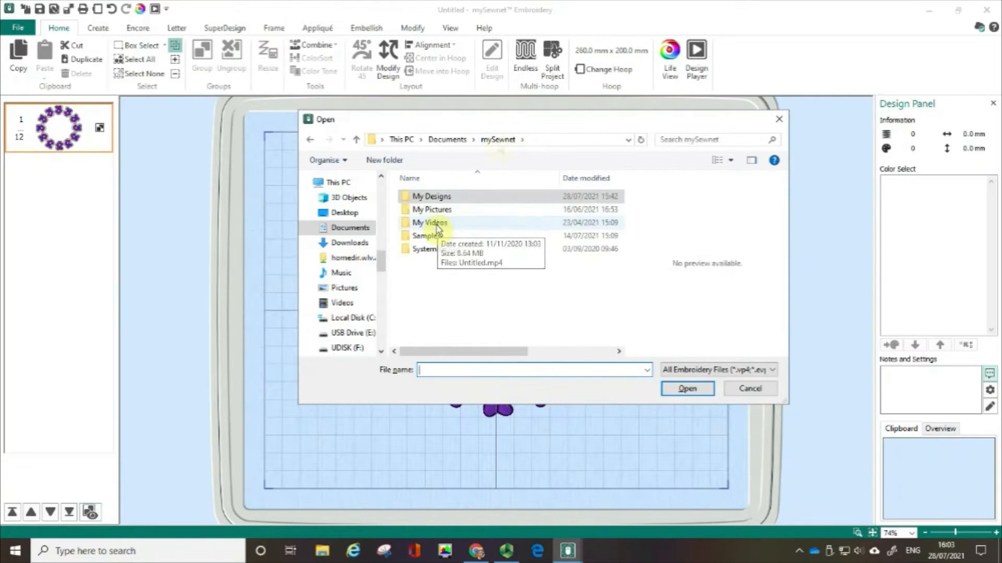
left_click(473, 236)
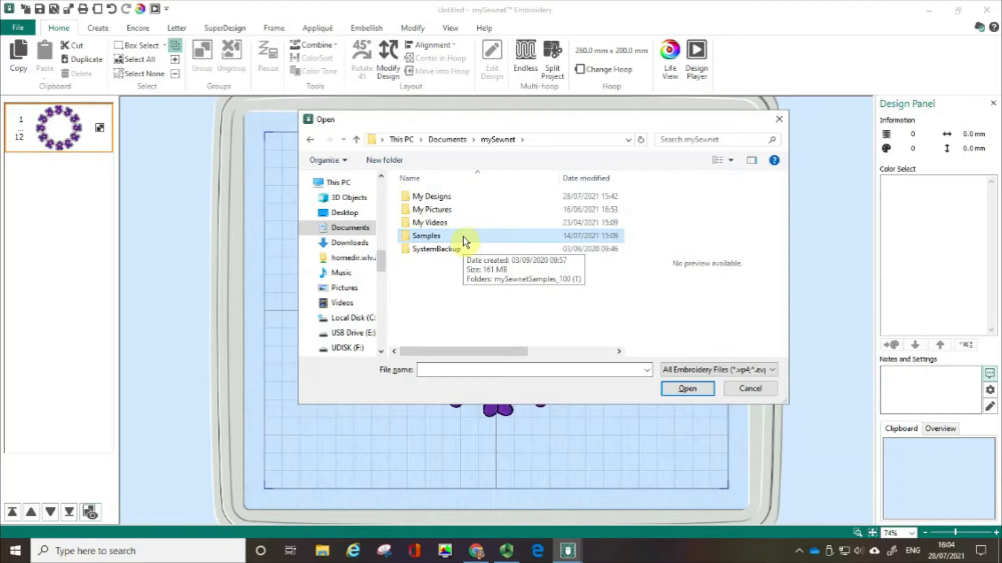
left_click(466, 241)
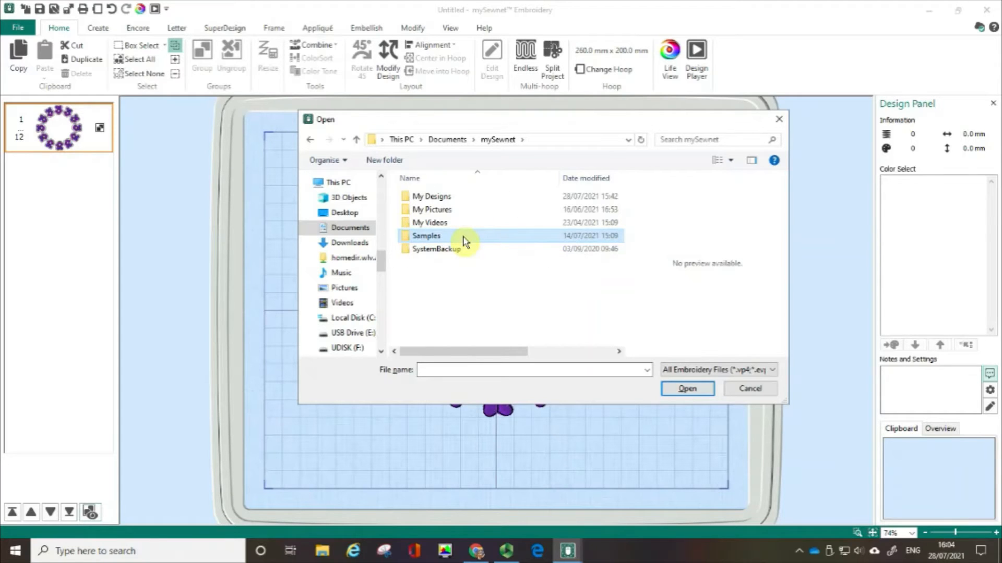
double_click(433, 240)
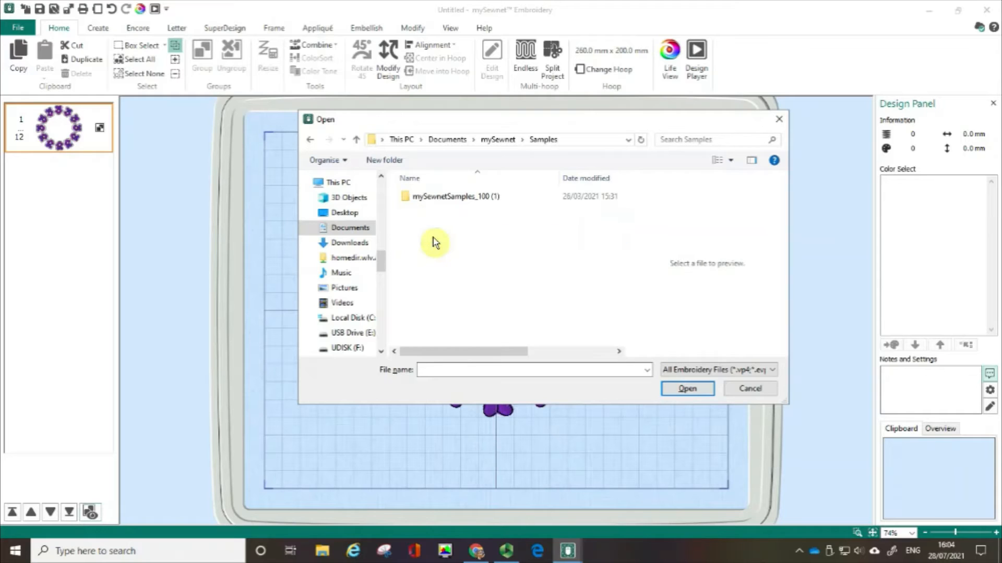
left_click(436, 198)
double_click(436, 198)
double_click(437, 197)
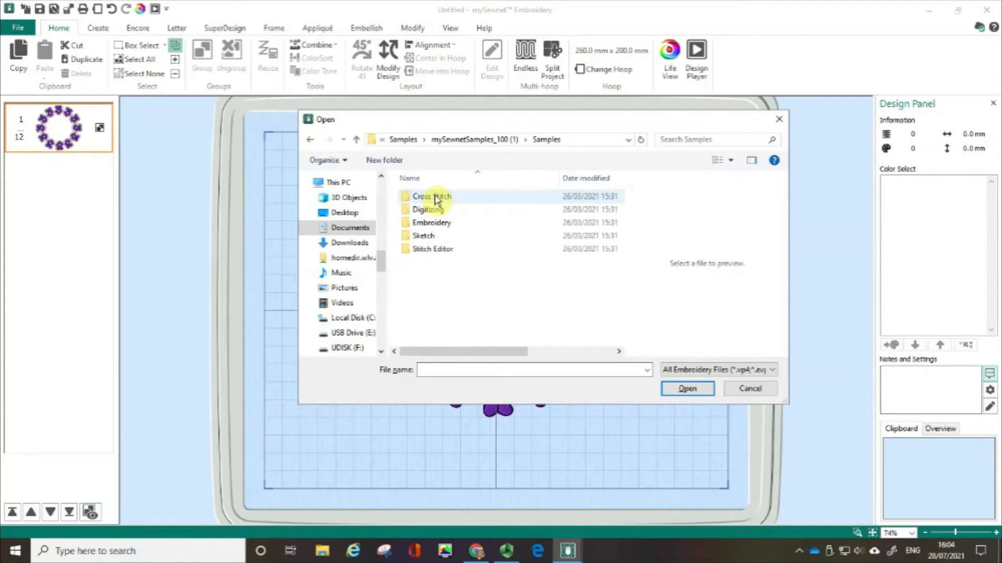
double_click(439, 229)
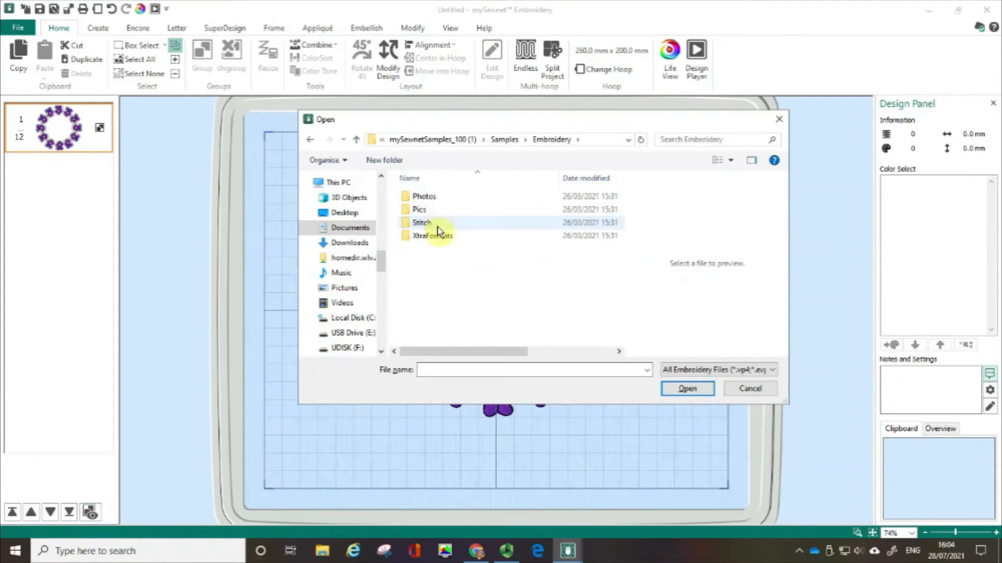
double_click(433, 229)
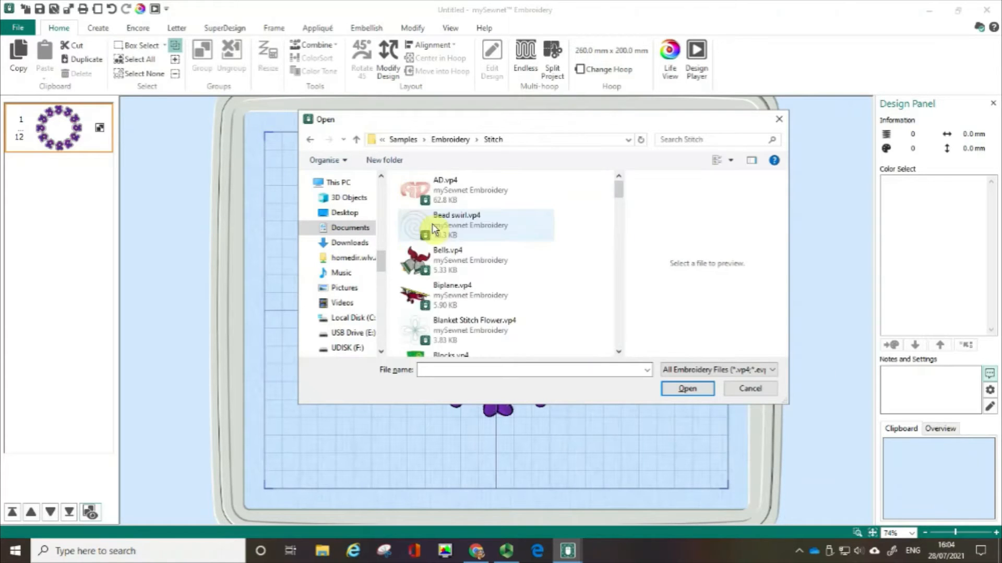
left_click_drag(620, 191, 620, 264)
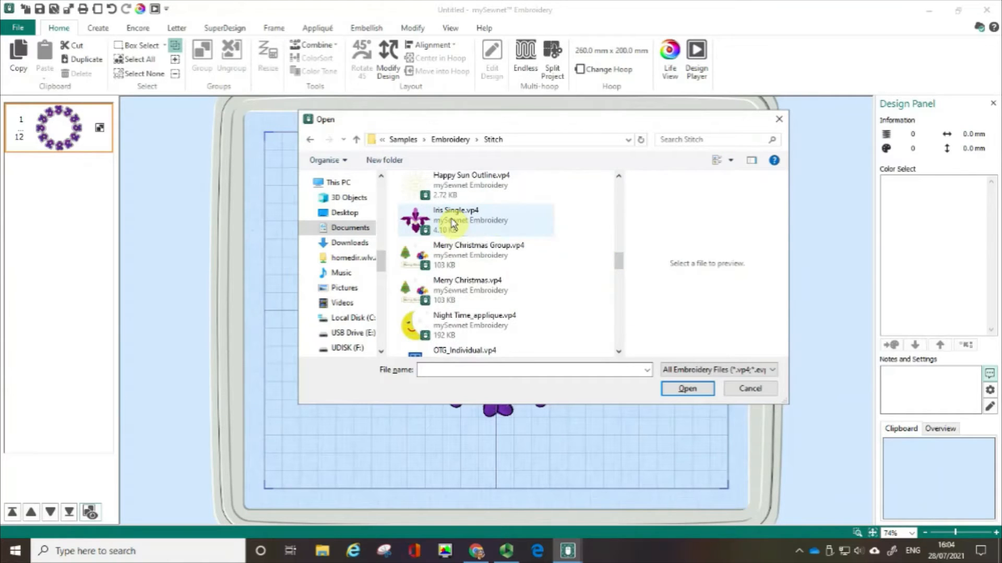
left_click(452, 224)
left_click(692, 393)
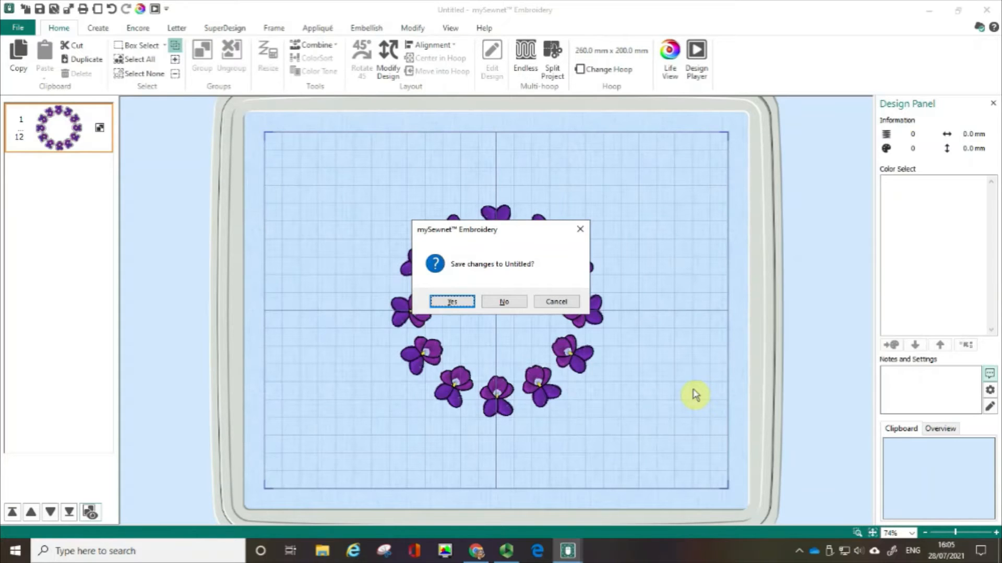
left_click(561, 305)
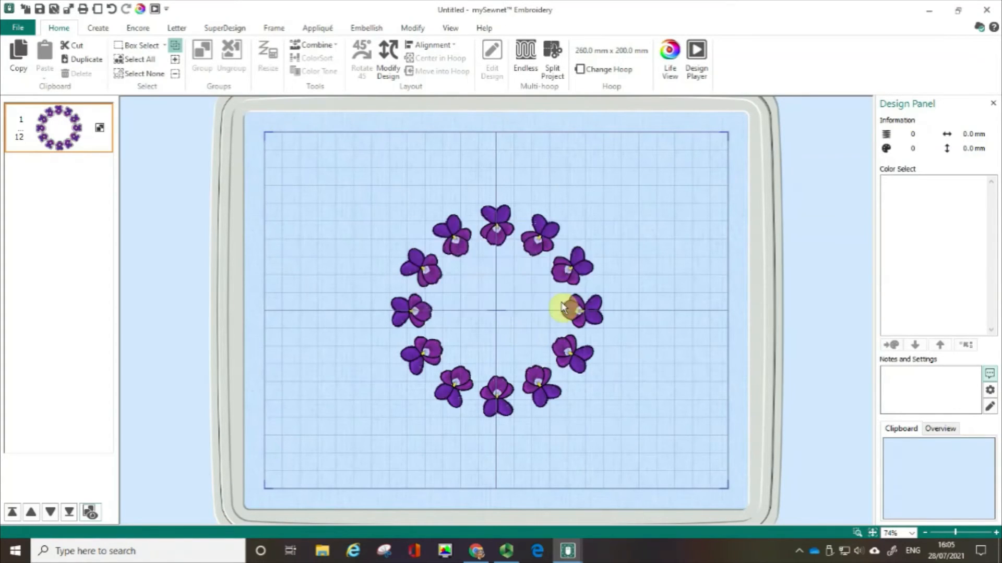
Step: Insert the Iris Single.vp4 sample design from the Samples Embroidery Stitch folder into the current project
left_click(13, 29)
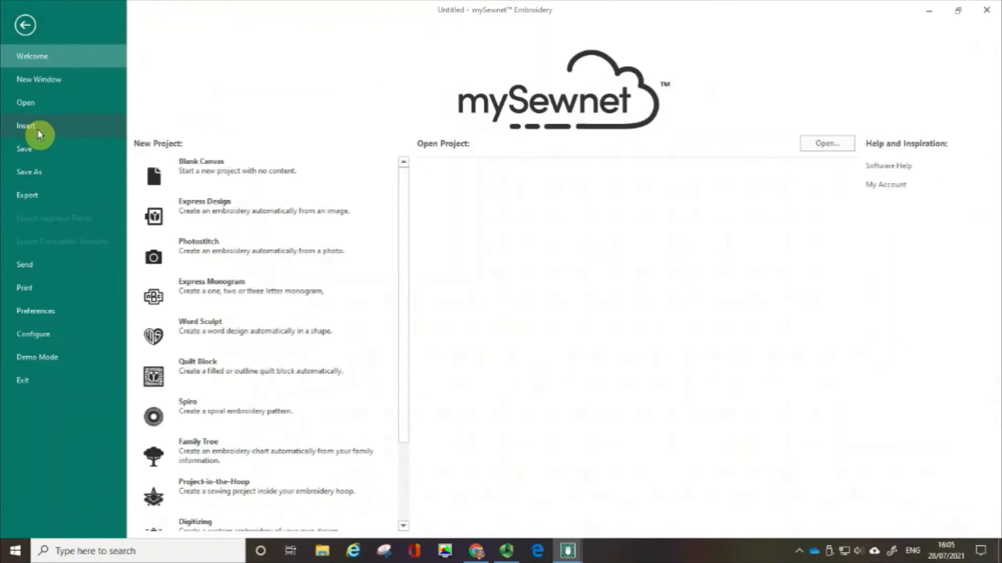
left_click(39, 133)
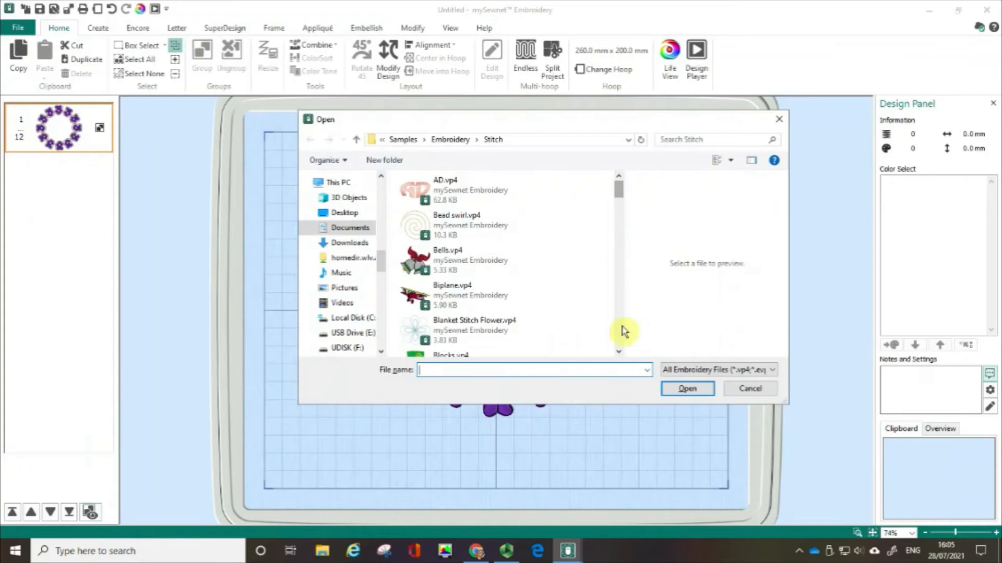
scroll(620, 353, "down", 8)
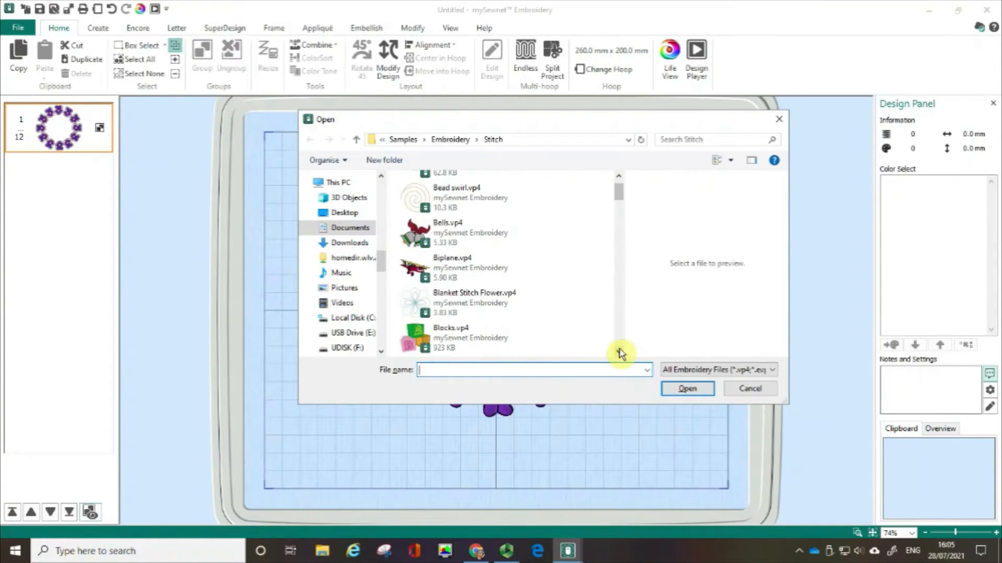
scroll(620, 353, "down", 7)
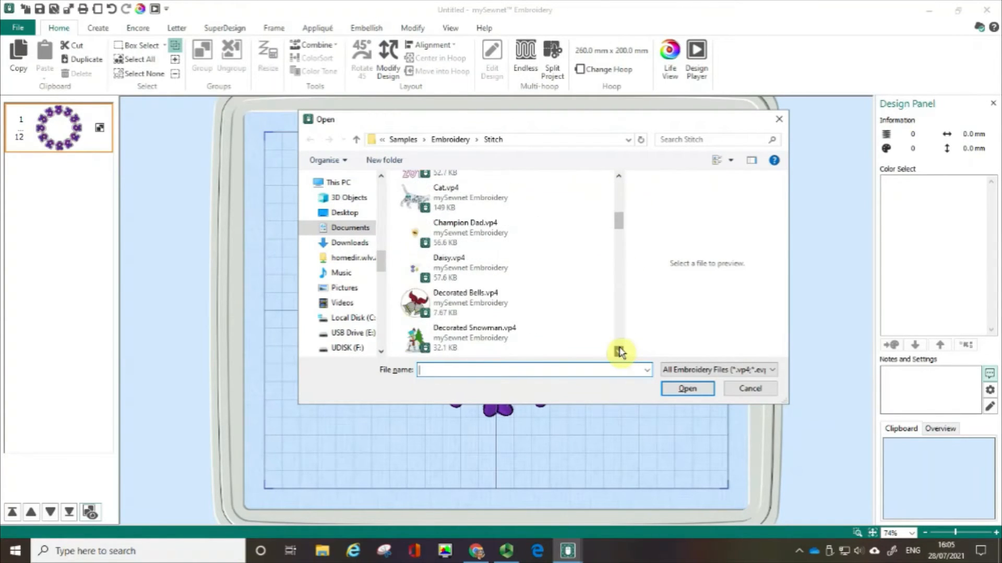
scroll(620, 353, "down", 5)
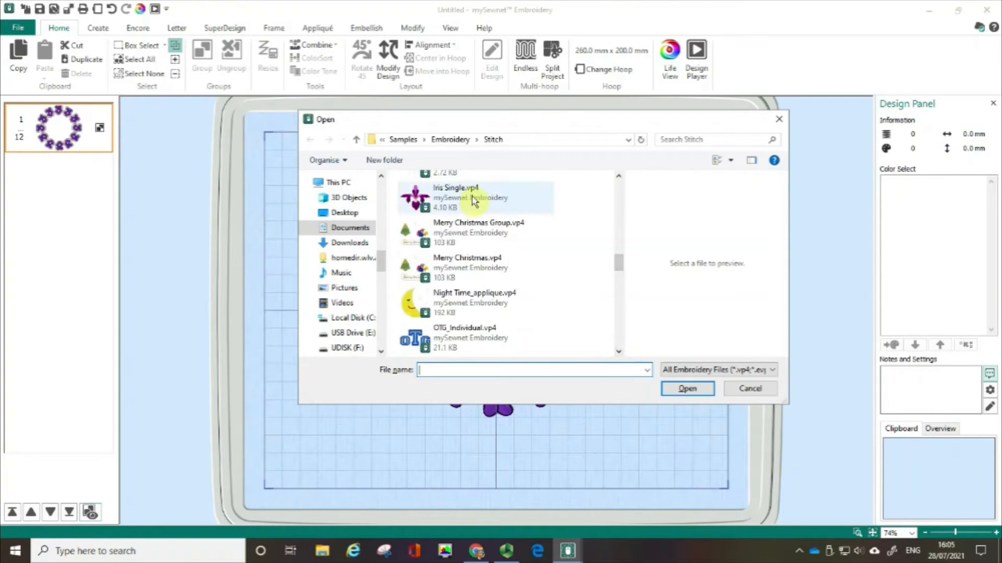
left_click(473, 201)
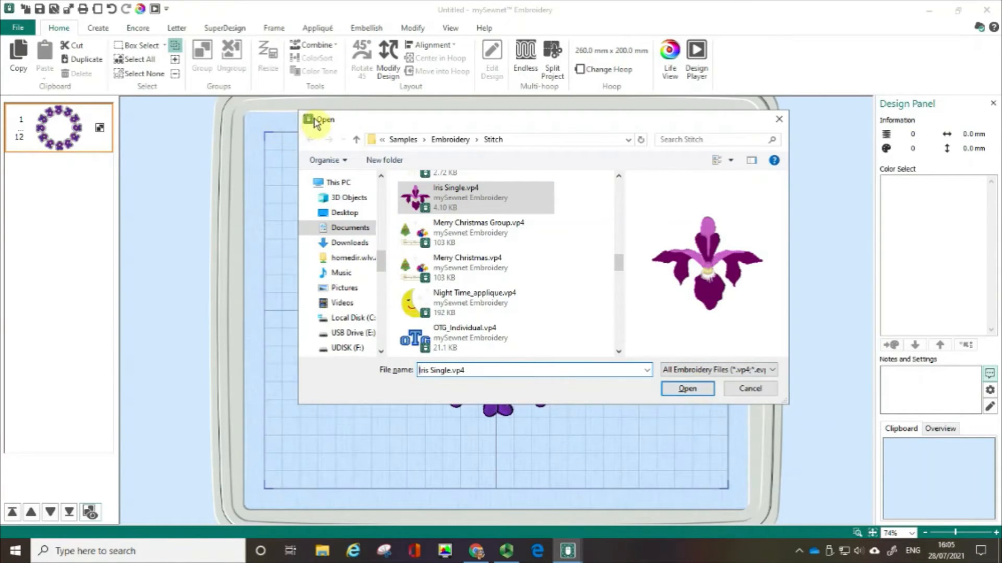
key("ctrl")
key("ctrl")
key("ctrl")
key("ctrl")
key("ctrl")
key("ctrl")
key("ctrl")
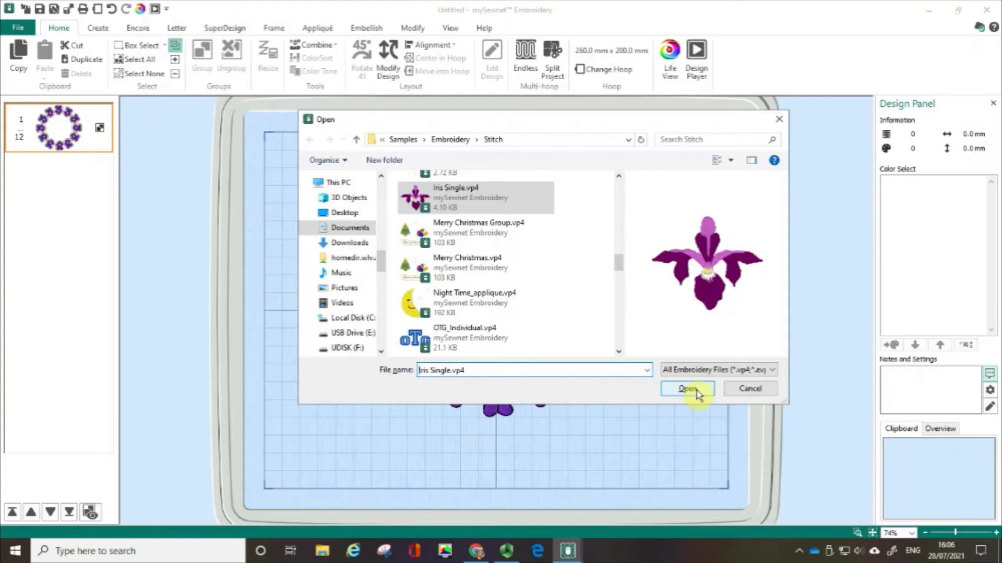
left_click(696, 392)
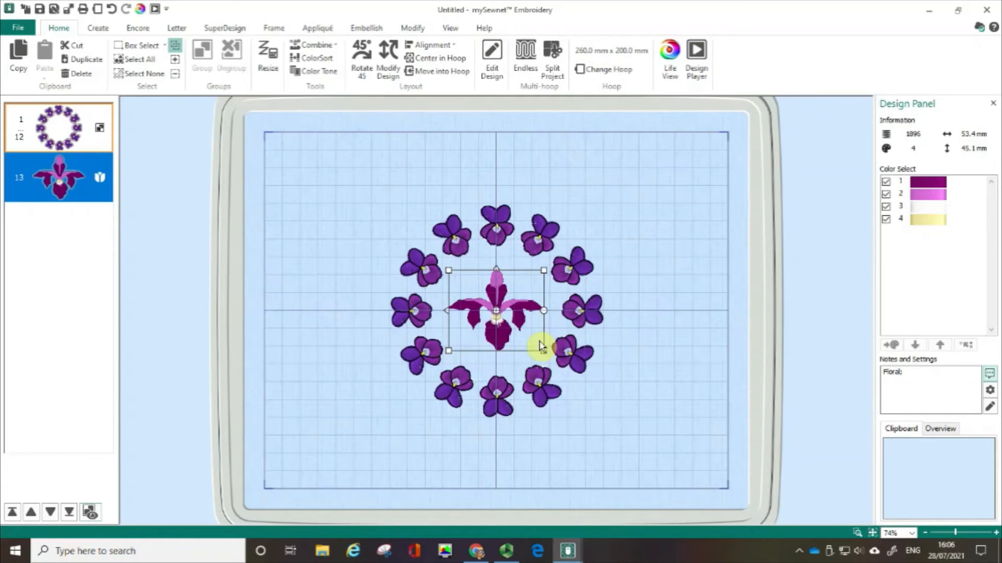
Step: Switch to the second program window and open the recent Campervan.vp4 project
left_click(567, 550)
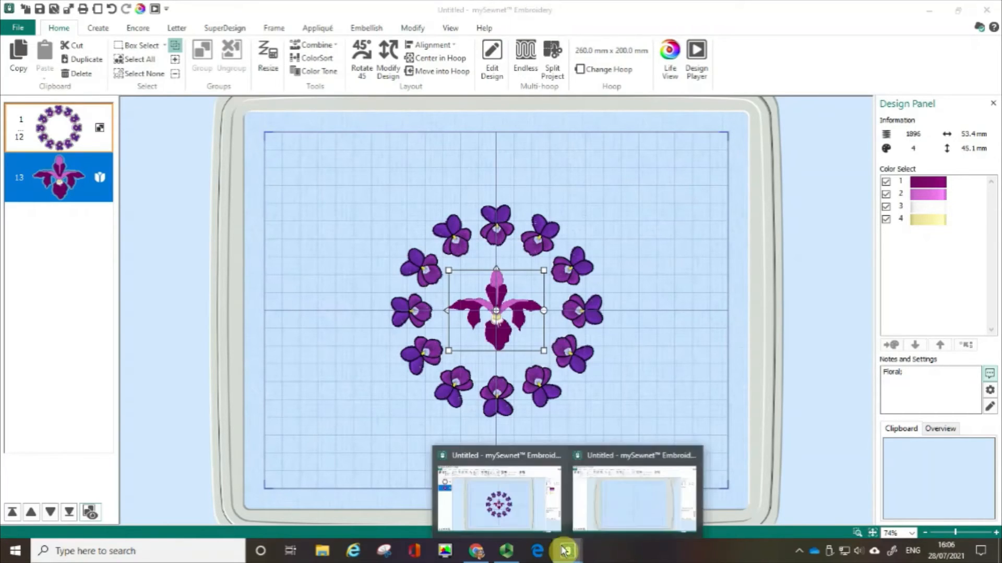
left_click(603, 518)
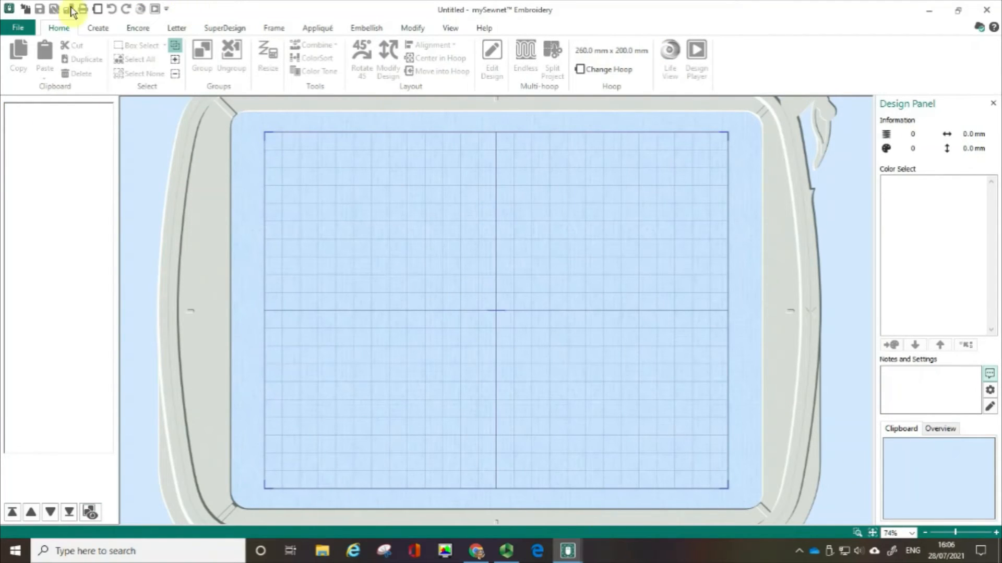
left_click(19, 30)
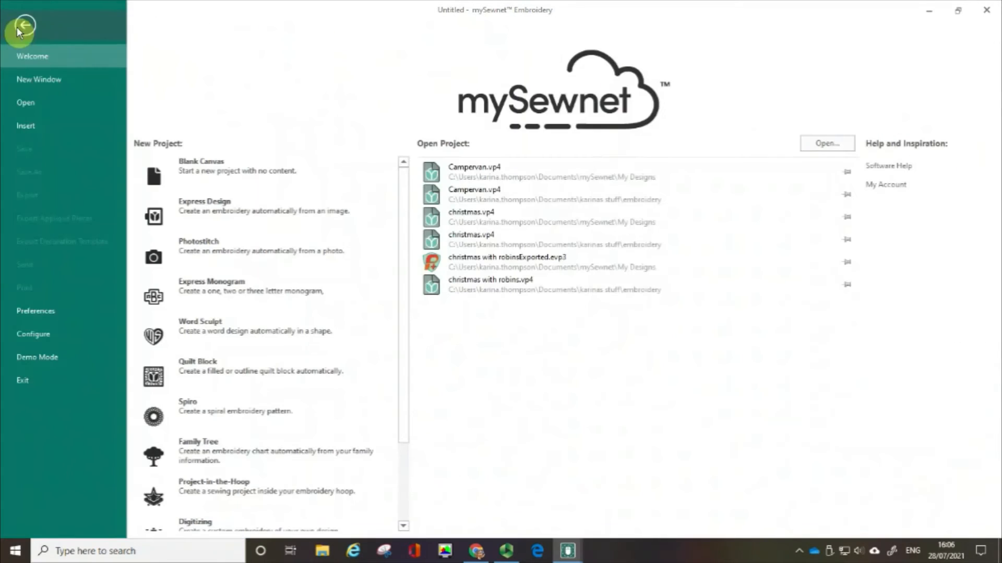
left_click(38, 102)
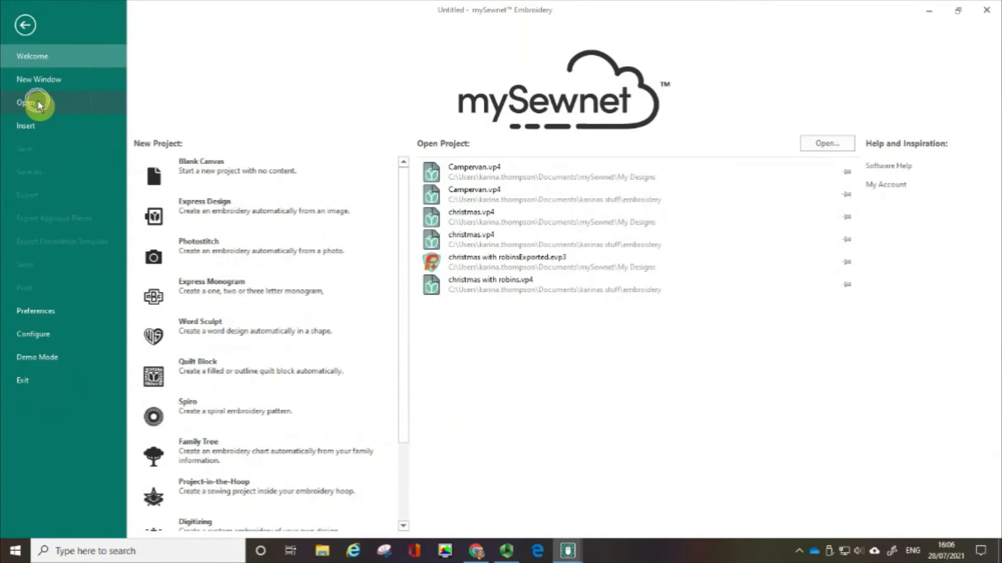
left_click(502, 179)
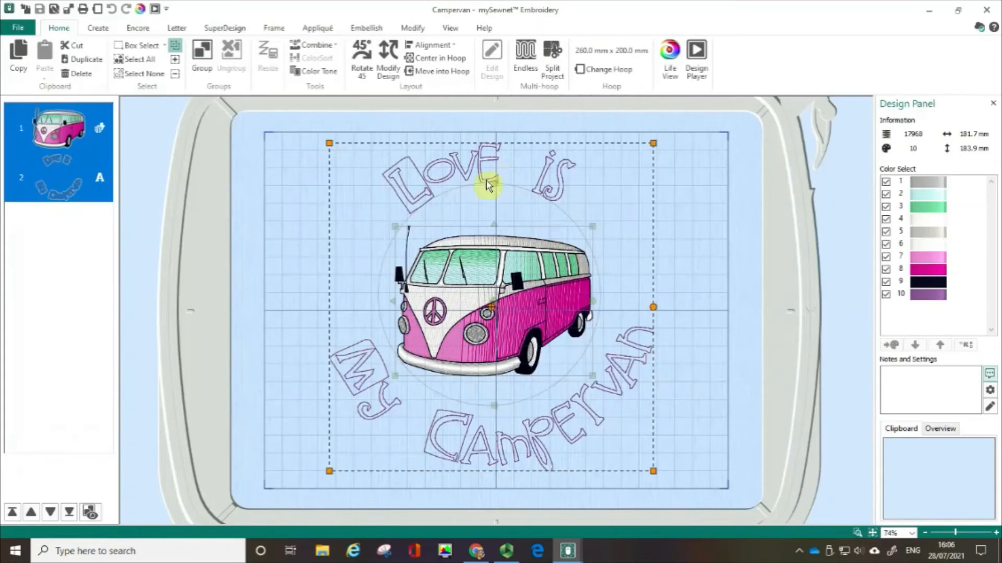
Step: Edit the campervan lettering so its first line reads I Love instead of the original words
key("ctrl")
key("ctrl")
left_click(81, 191)
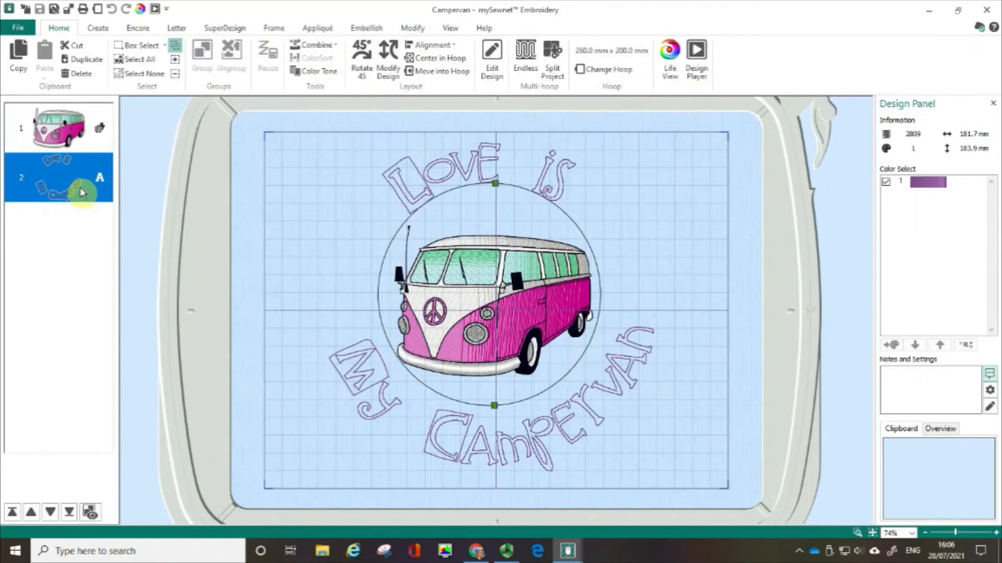
right_click(80, 191)
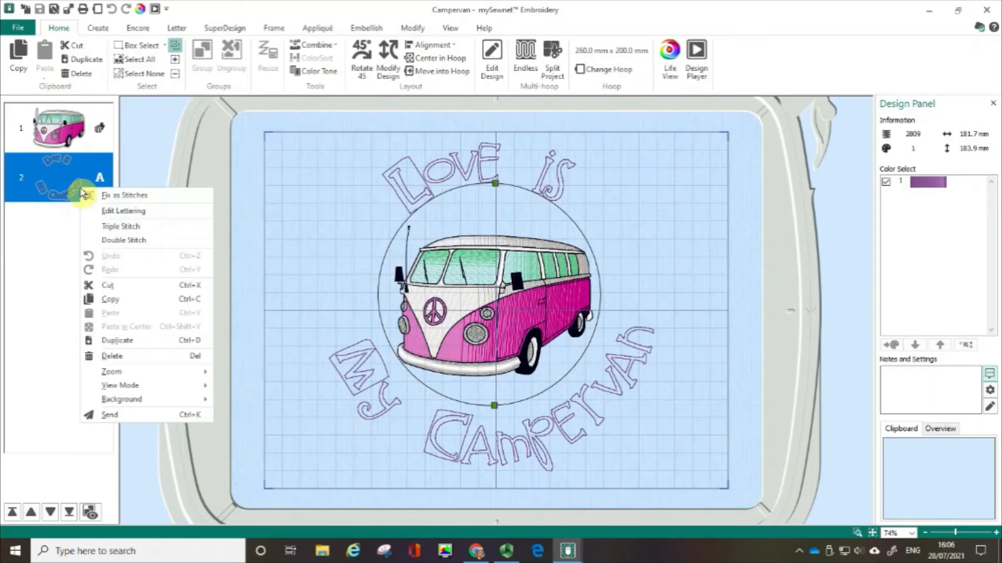
left_click(108, 211)
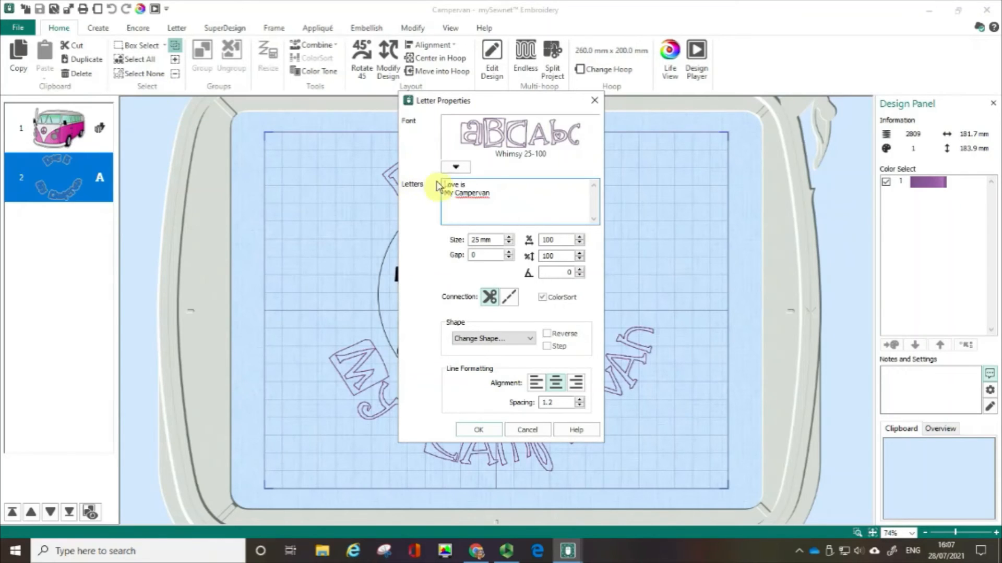
left_click_drag(471, 186, 442, 189)
type("I")
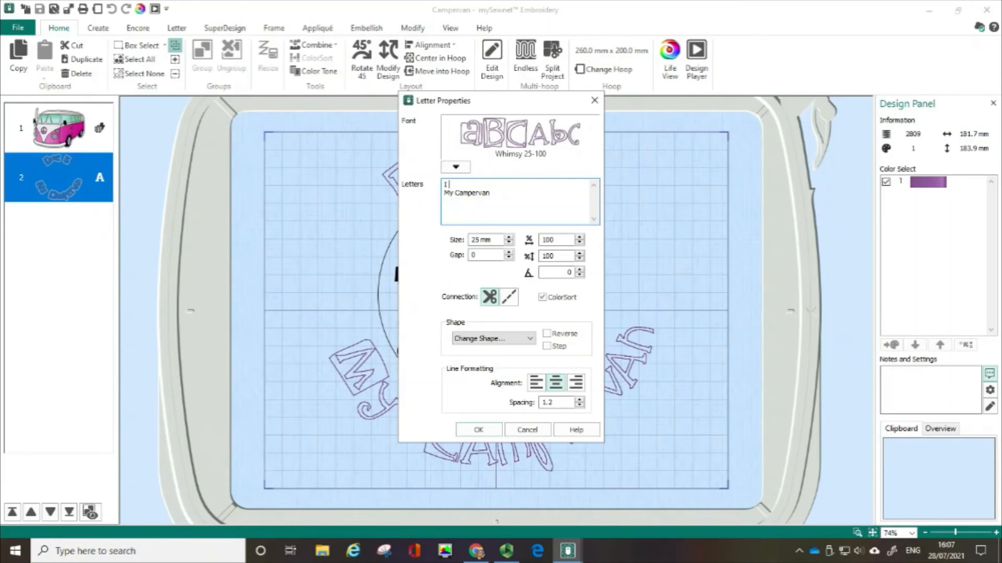
type(" Love")
left_click(488, 431)
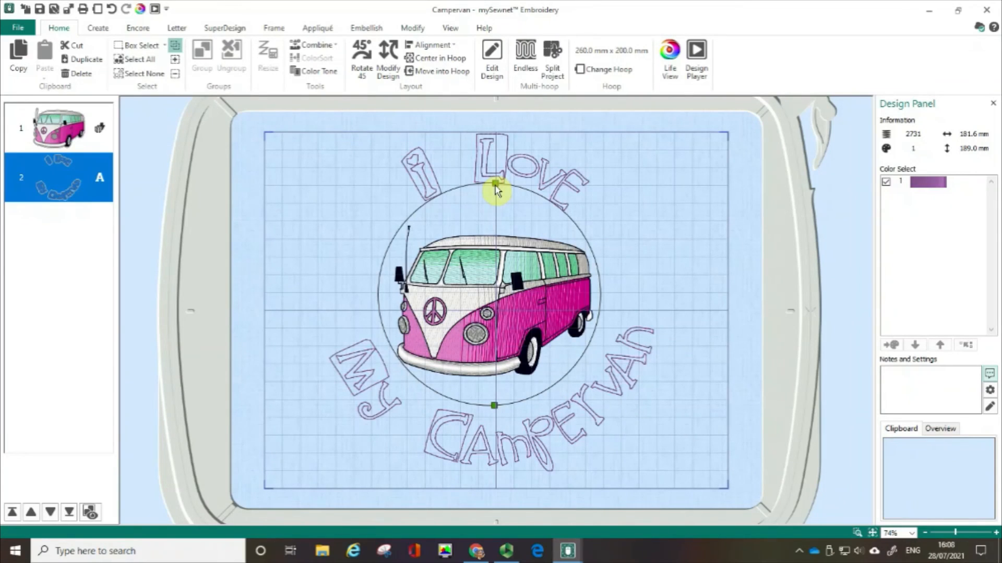
left_click(26, 11)
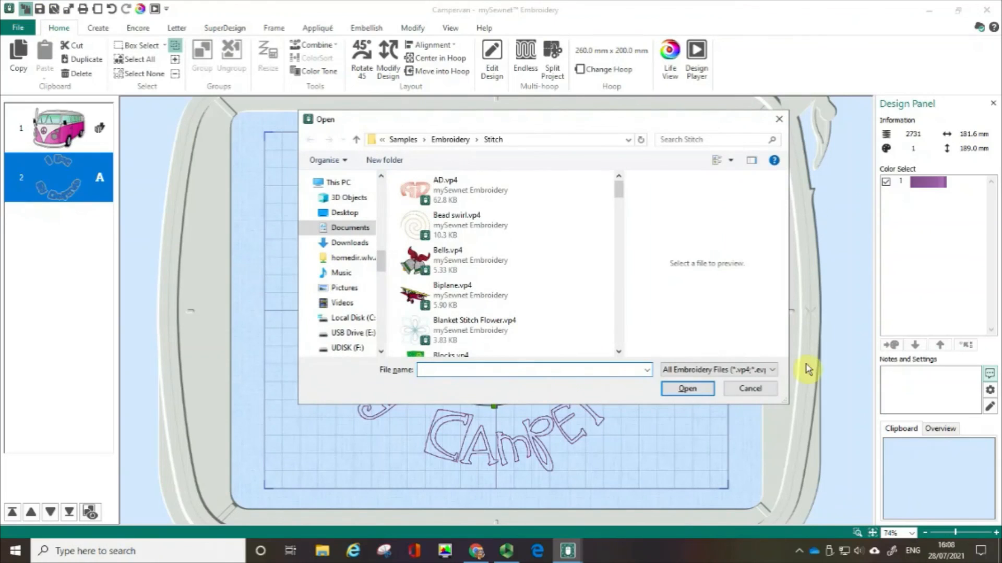
left_click(743, 392)
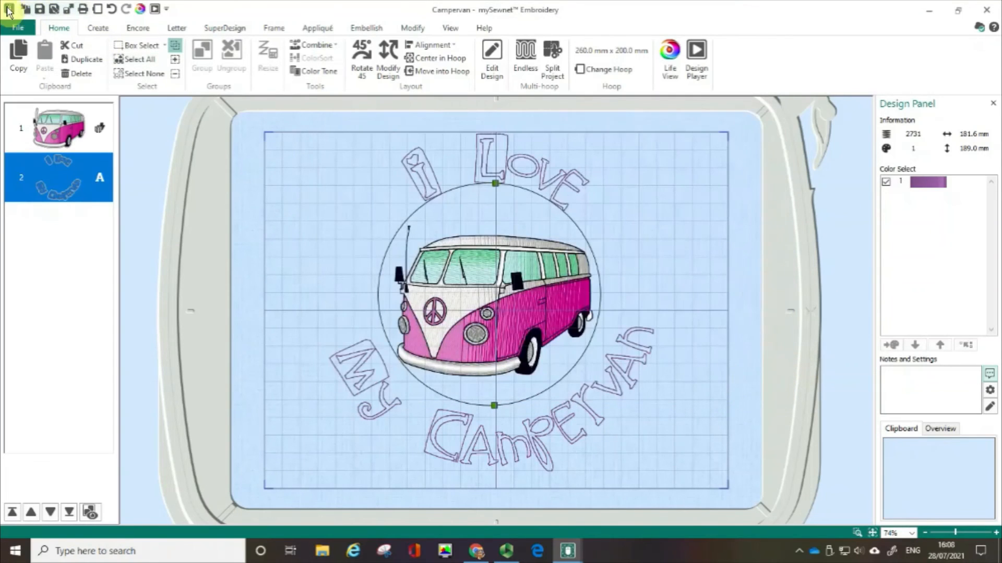